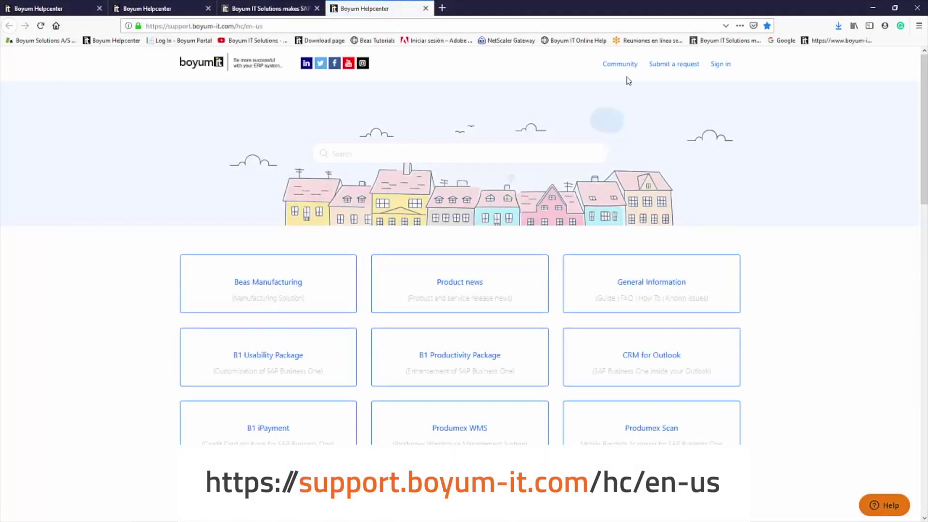
Open the sign-in dialog from the top right of the help centre home page
left_click(721, 68)
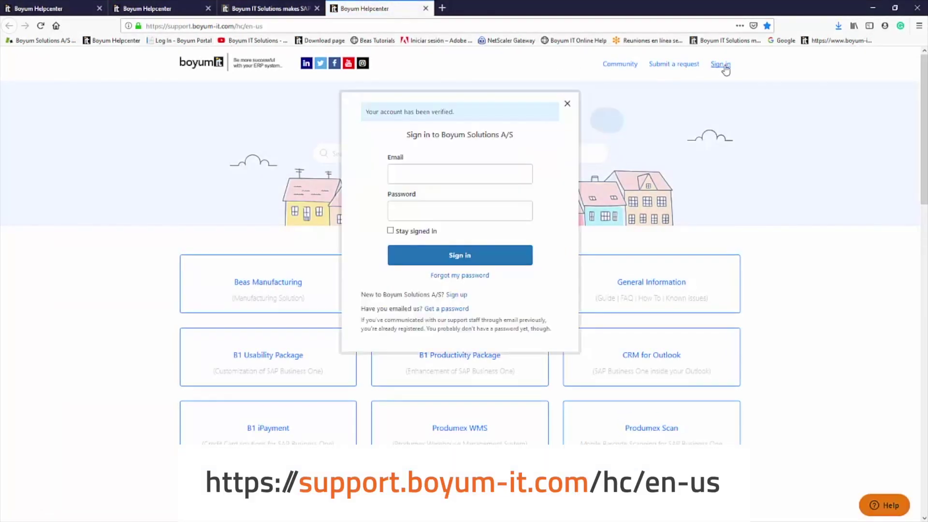
Sign in with the saved account e-mail and password, then go to Submit a request
left_click(457, 174)
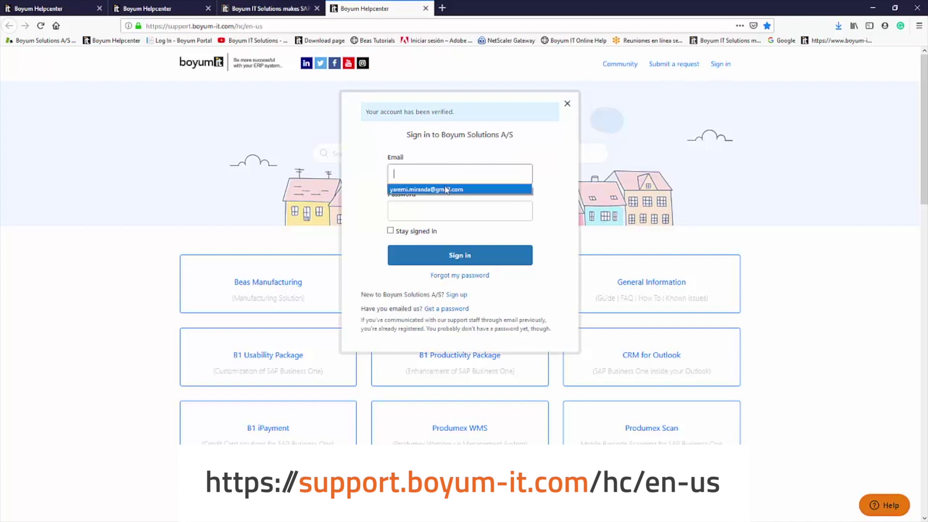
left_click(435, 187)
left_click(452, 206)
type("••••••")
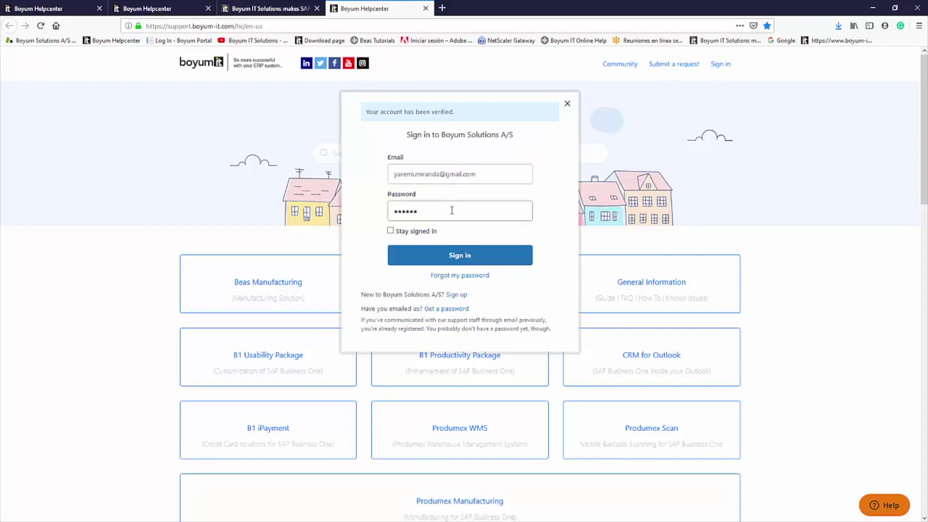
left_click(457, 255)
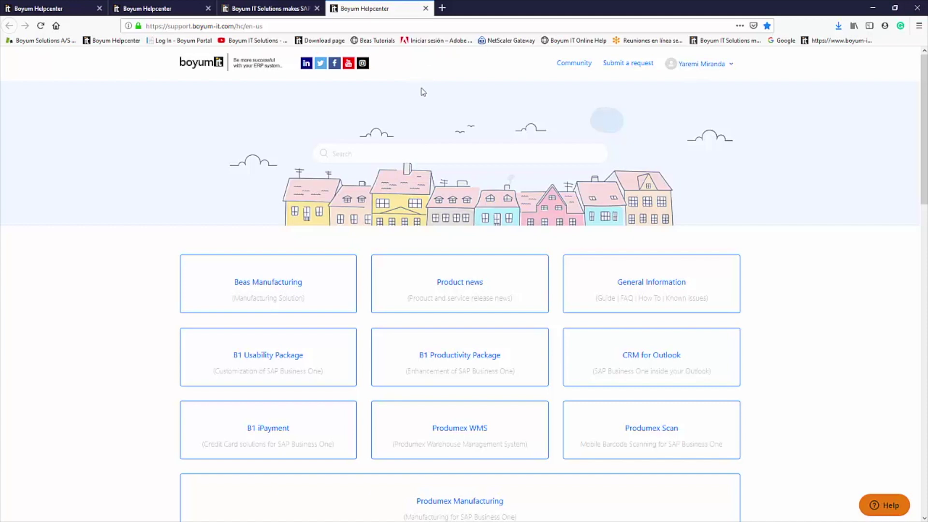
left_click(628, 67)
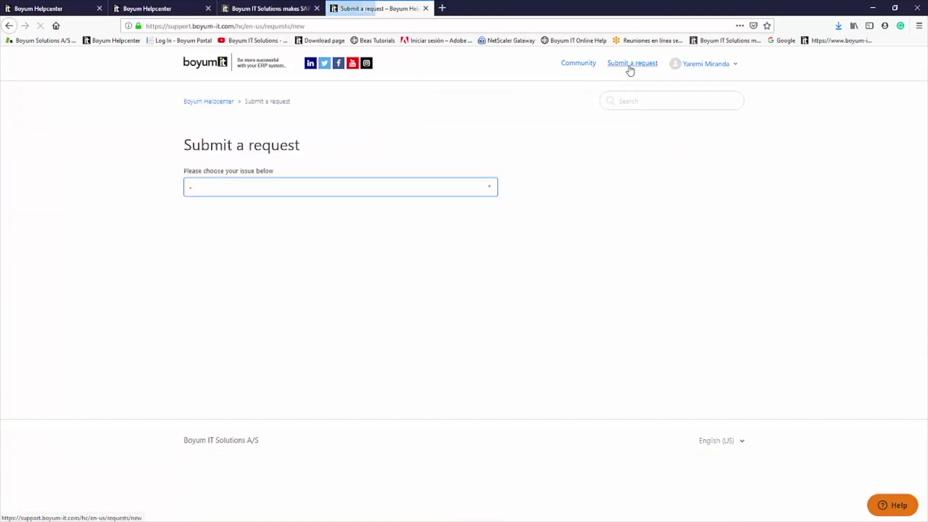
Choose Support ticket form as the issue type for the new request
left_click(490, 193)
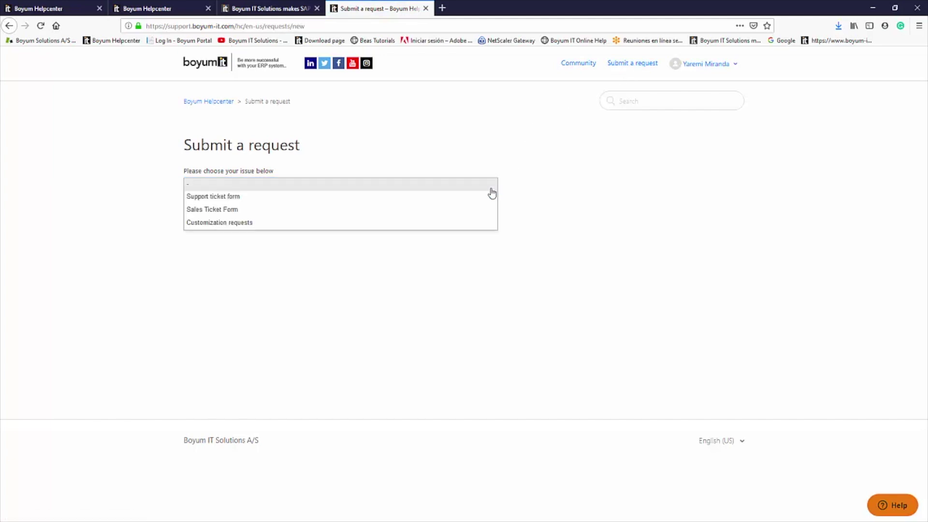
left_click(250, 197)
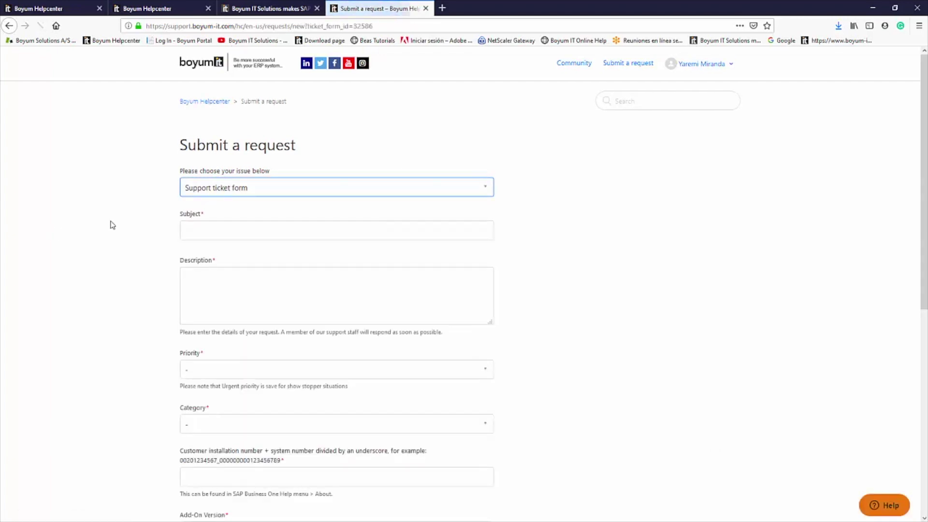
scroll(191, 188, "down", 2)
Enter subject 'This is a test' and description 'Test ticket' on the support ticket
left_click(208, 131)
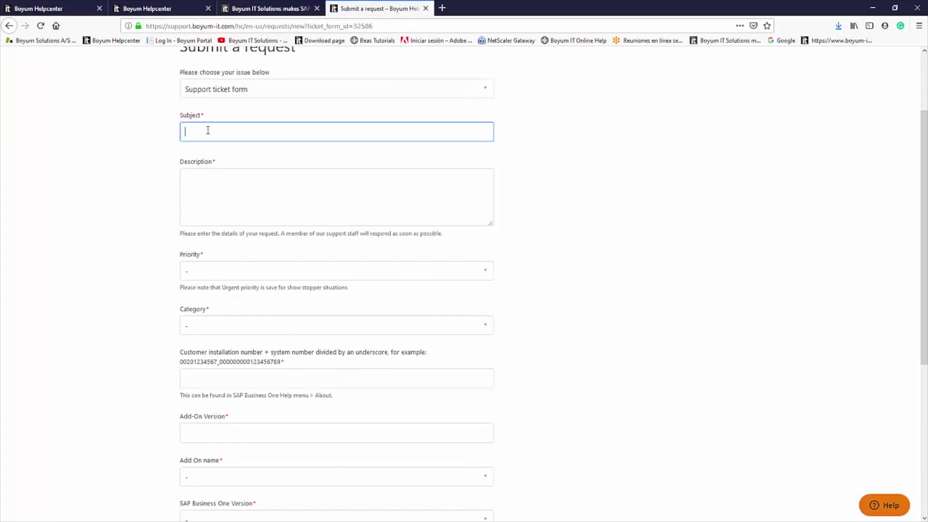
type("This ")
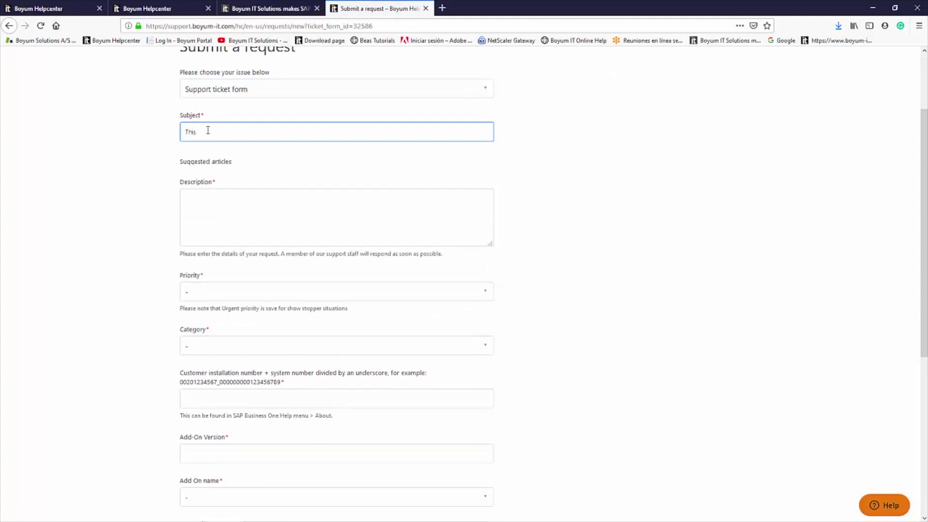
type("is a tes")
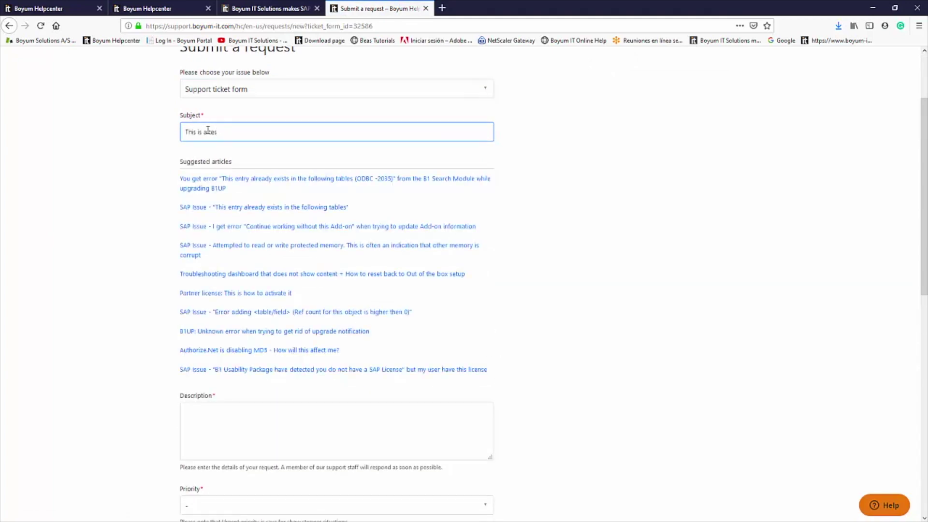
type("t")
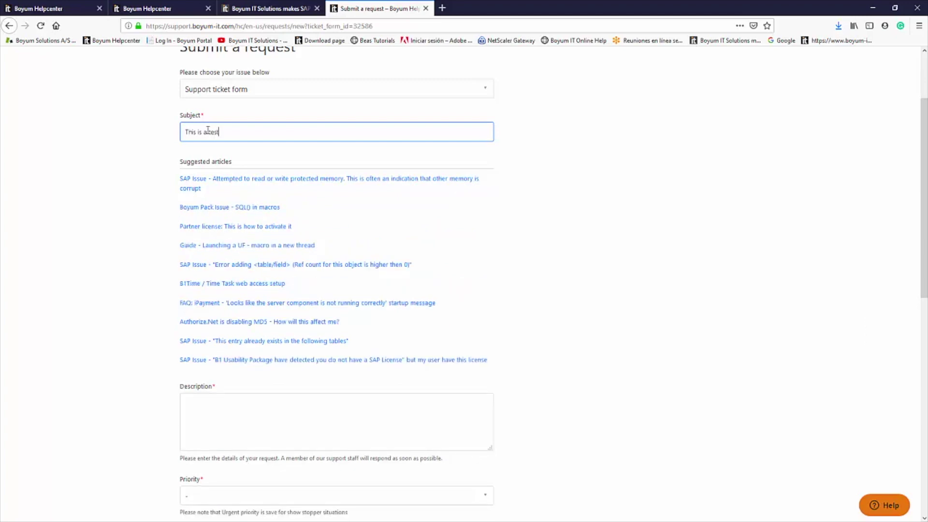
left_click(308, 416)
type("Test ")
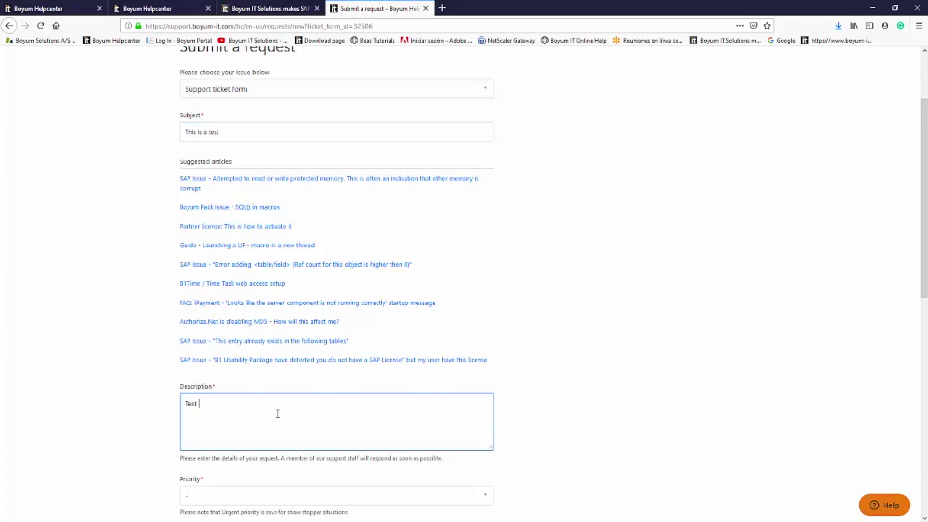
type("ticket")
scroll(282, 302, "down", 4)
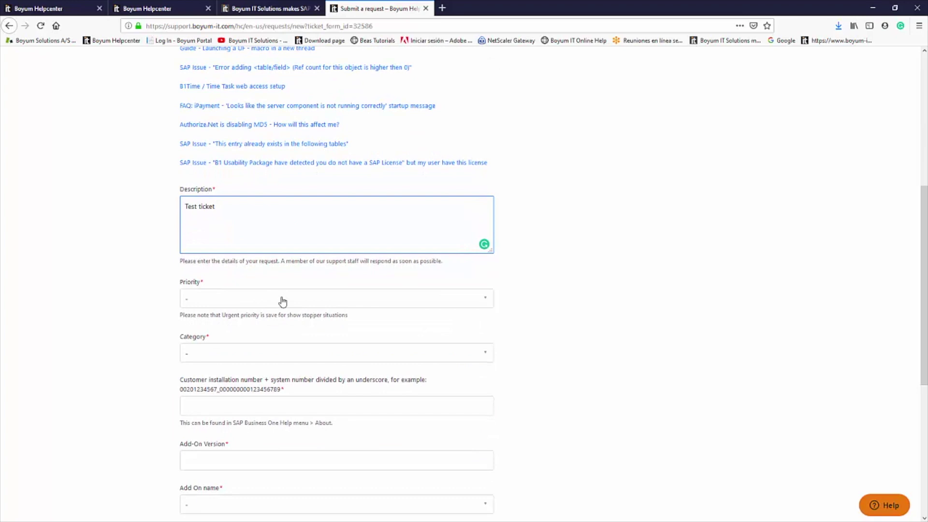
Set Priority to Normal and Category to APS, and copy the example installation number
left_click(282, 301)
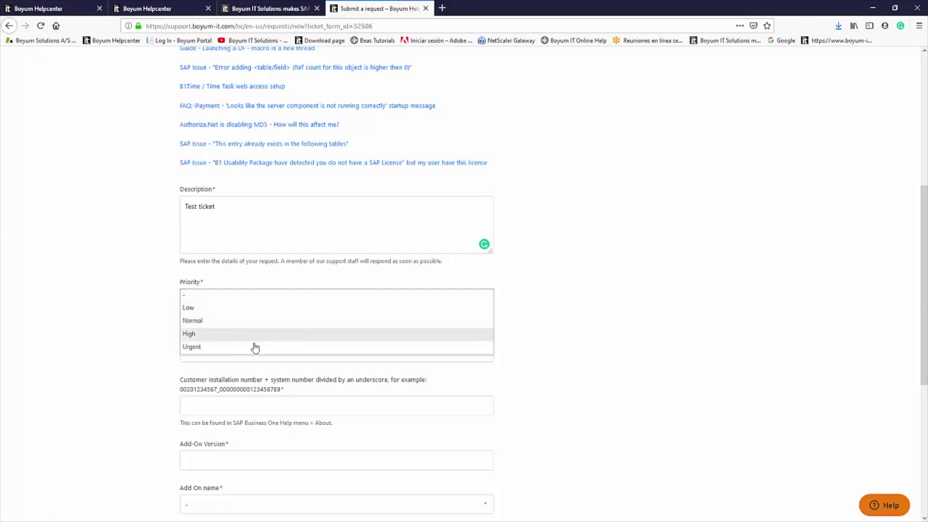
left_click(259, 322)
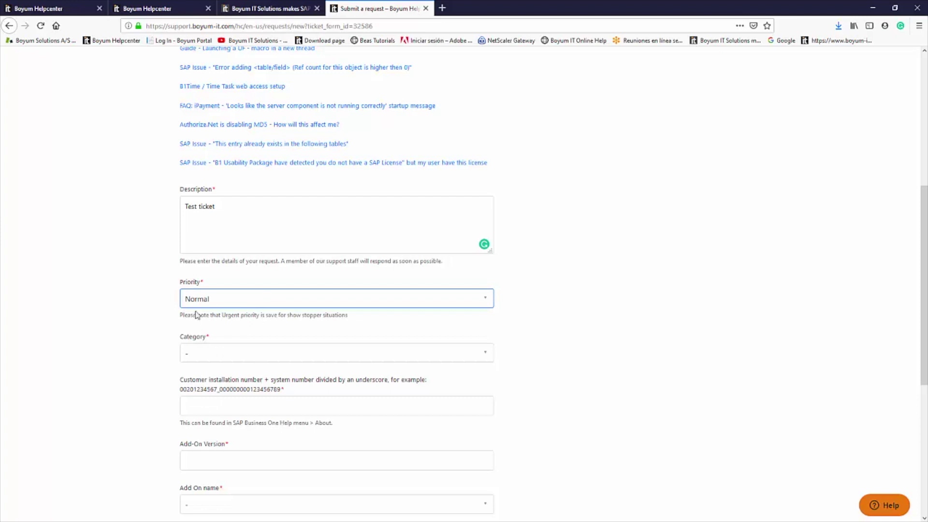
left_click(206, 354)
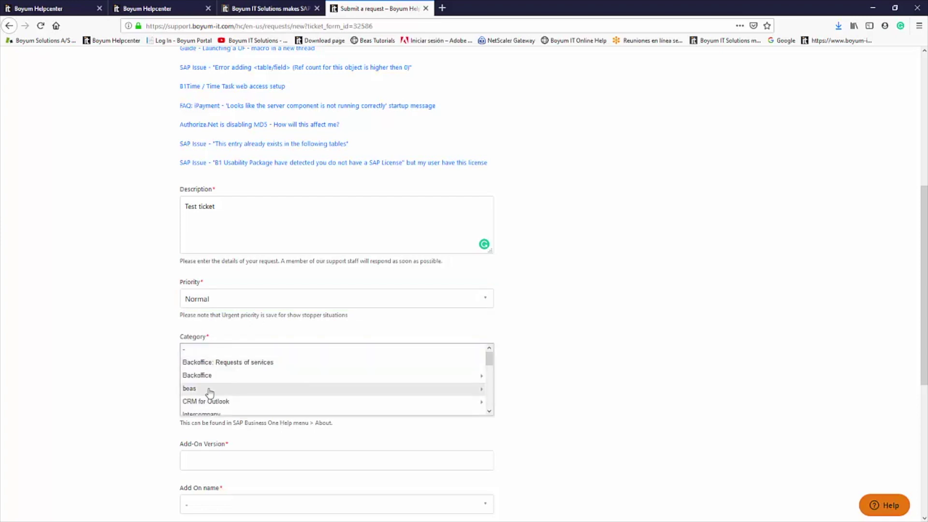
scroll(207, 386, "down", 2)
left_click(213, 368)
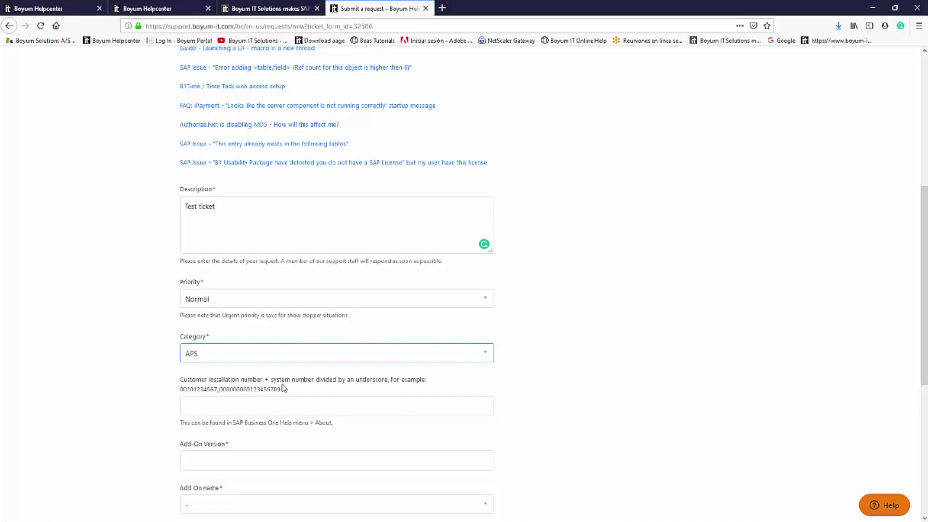
left_click_drag(282, 390, 182, 392)
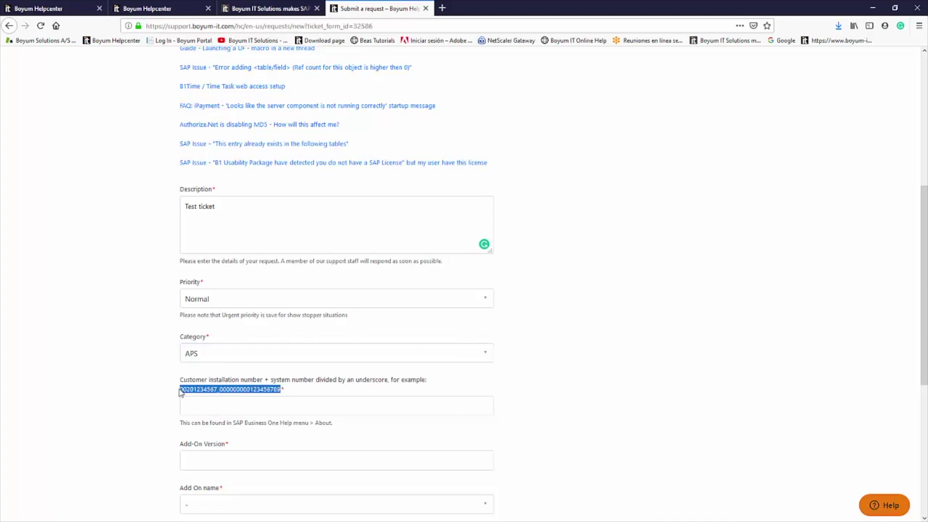
key("ctrl+c")
Paste the example installation number and enter Add-On Version 9.3 PL02
left_click(228, 406)
key("ctrl+v")
scroll(103, 351, "down", 1)
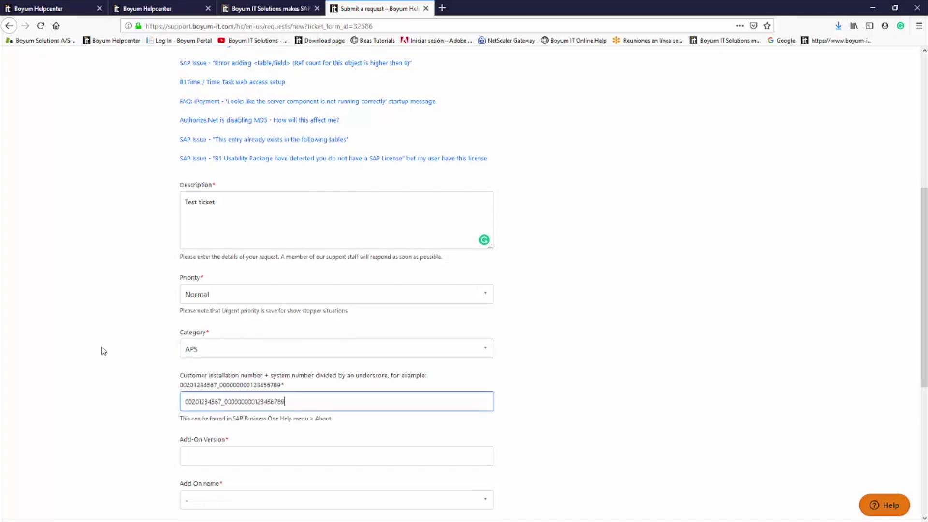
scroll(103, 352, "down", 3)
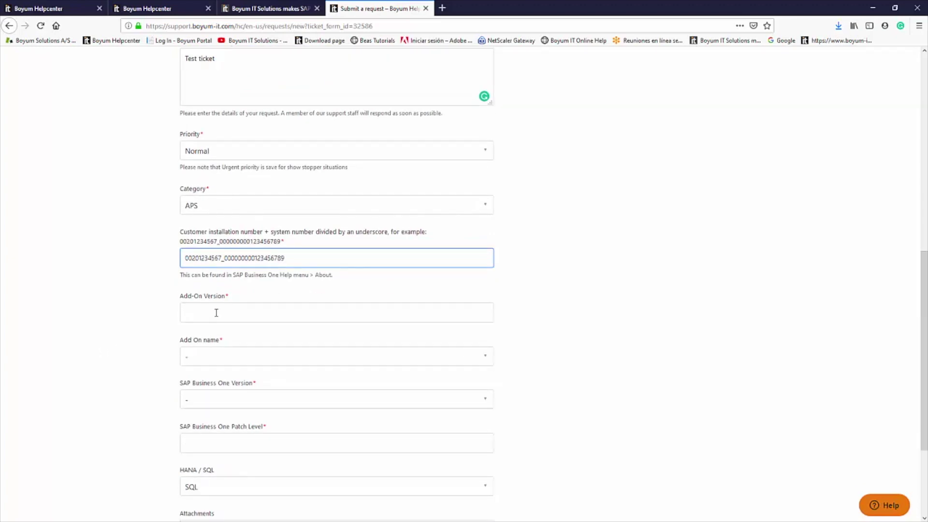
left_click(216, 313)
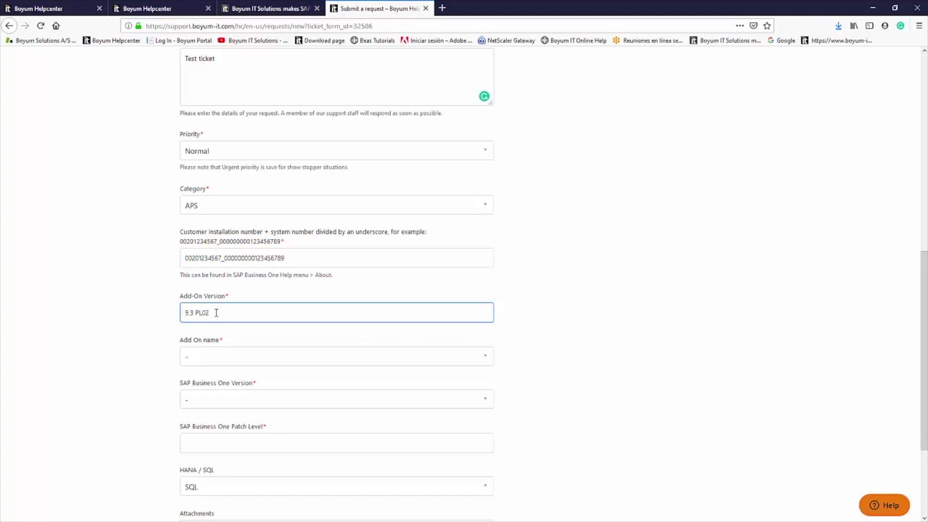
Choose beas as the add-on and SBO 9.3 as the SAP Business One version
left_click(218, 356)
scroll(218, 358, "down", 3)
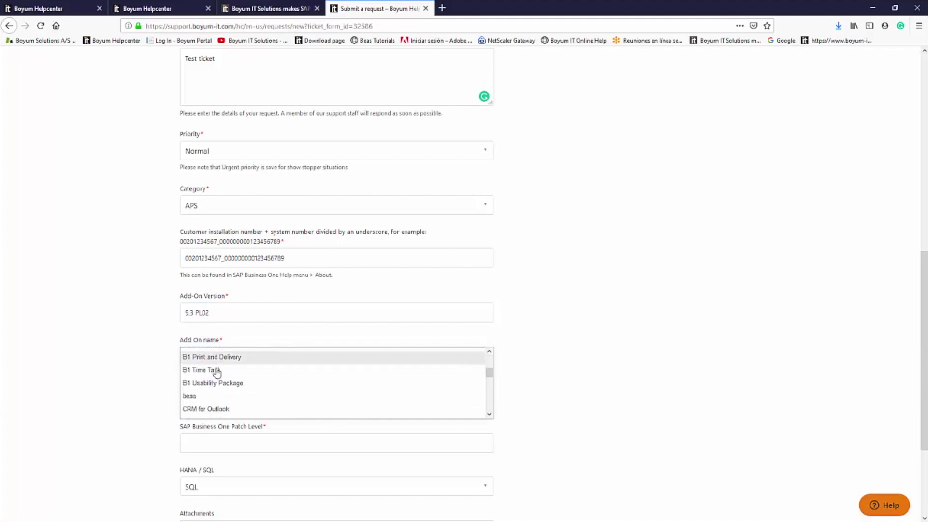
left_click(208, 393)
scroll(135, 360, "down", 2)
left_click(203, 398)
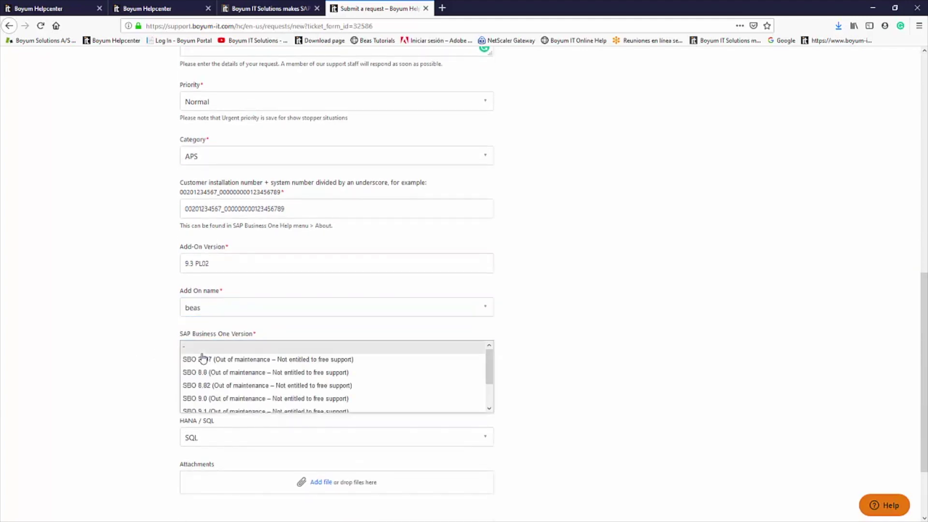
left_click_drag(490, 368, 490, 395)
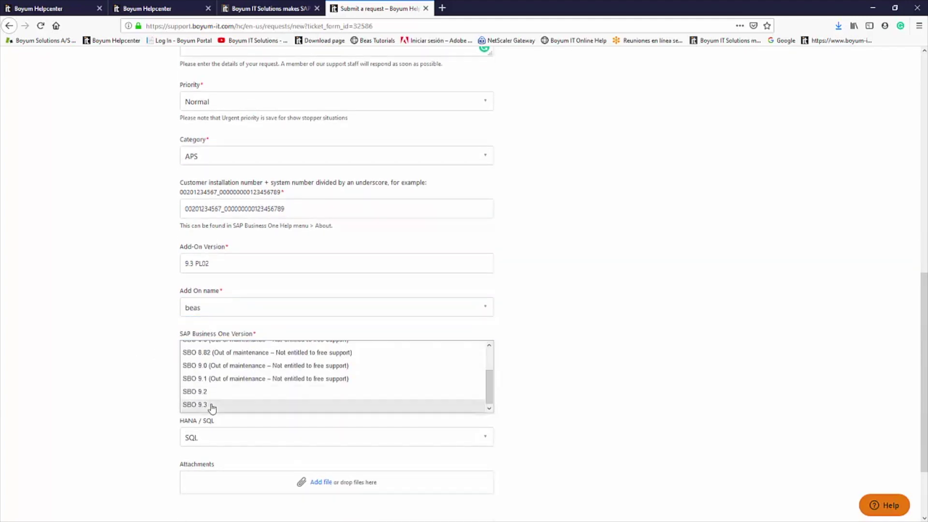
left_click(211, 407)
left_click(215, 394)
Enter Patch Level 10, reset HANA / SQL to '-', and submit the support ticket
type("10")
scroll(445, 341, "down", 3)
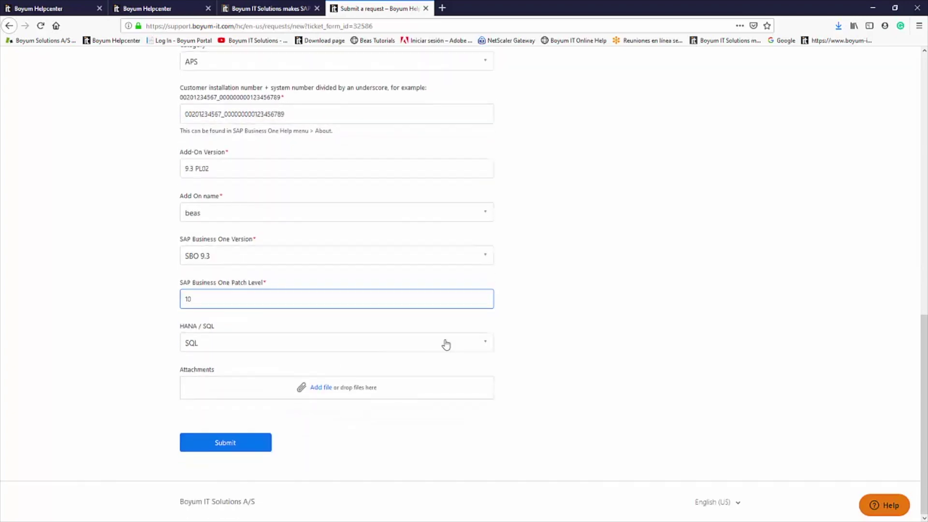
left_click(445, 342)
left_click(474, 348)
left_click(533, 340)
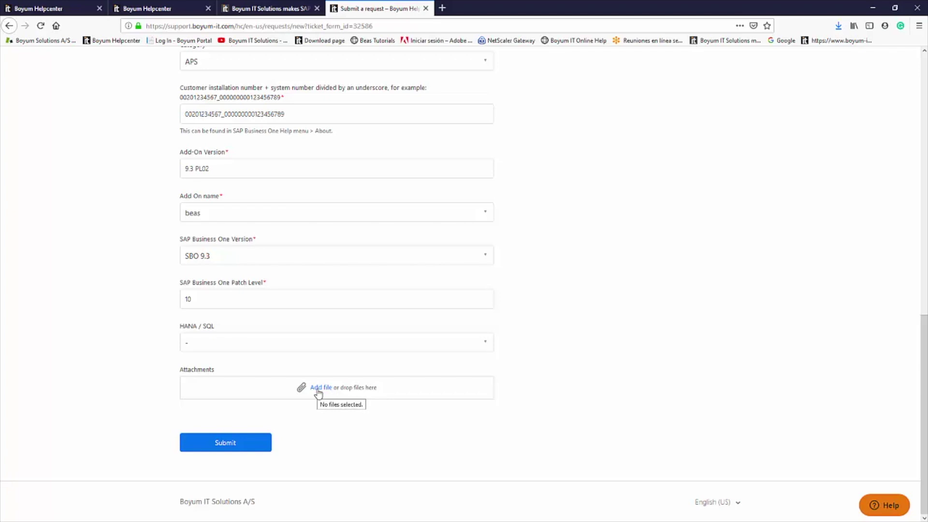
left_click(245, 446)
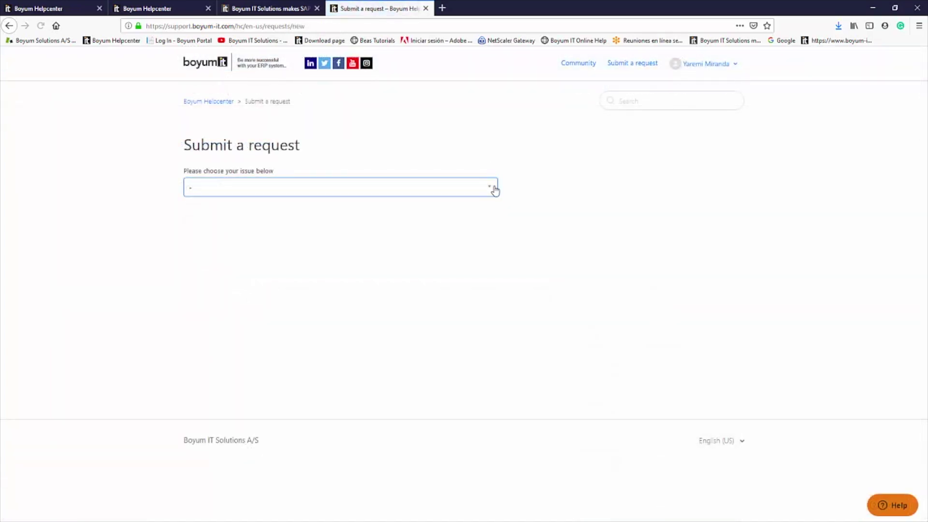
Start a Sales Ticket Form with subject 'Test2' and description 'This is the second description'
left_click(414, 186)
left_click(227, 210)
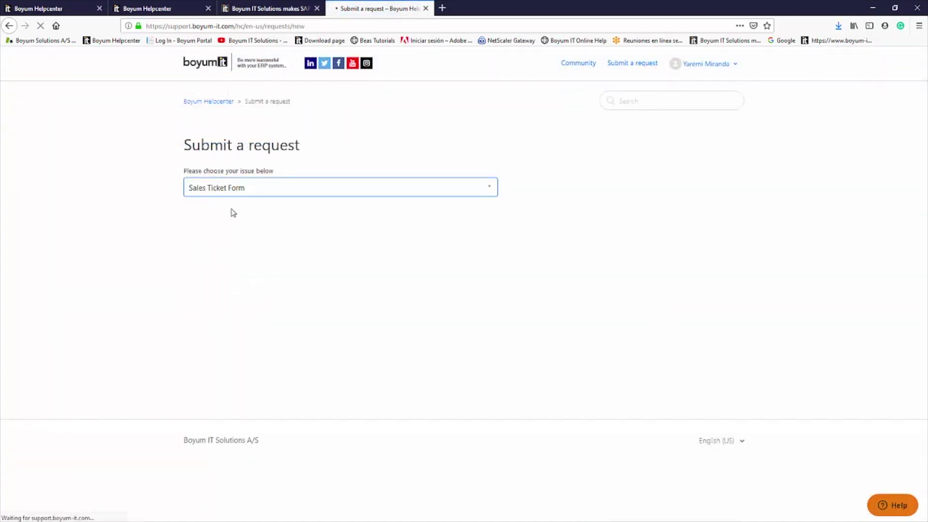
left_click(222, 230)
type("Test2")
left_click(239, 282)
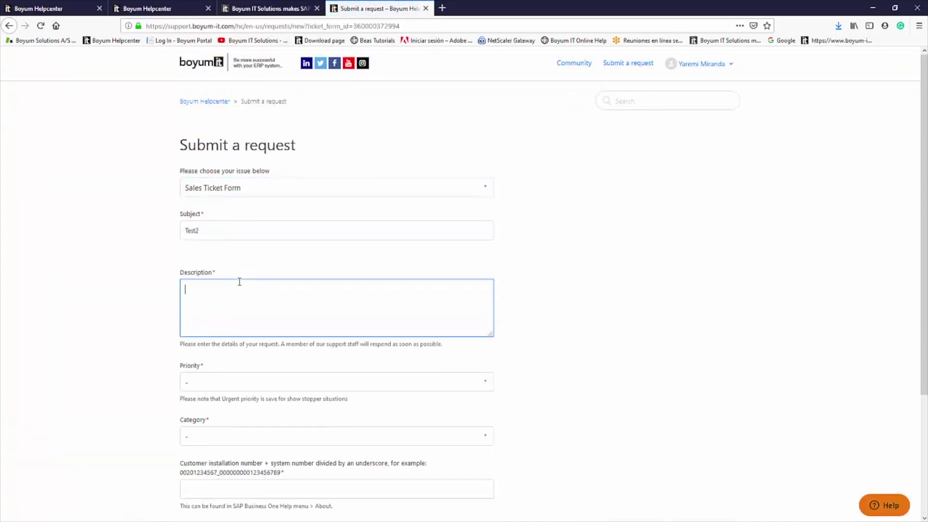
type("This is the second description")
scroll(249, 278, "down", 7)
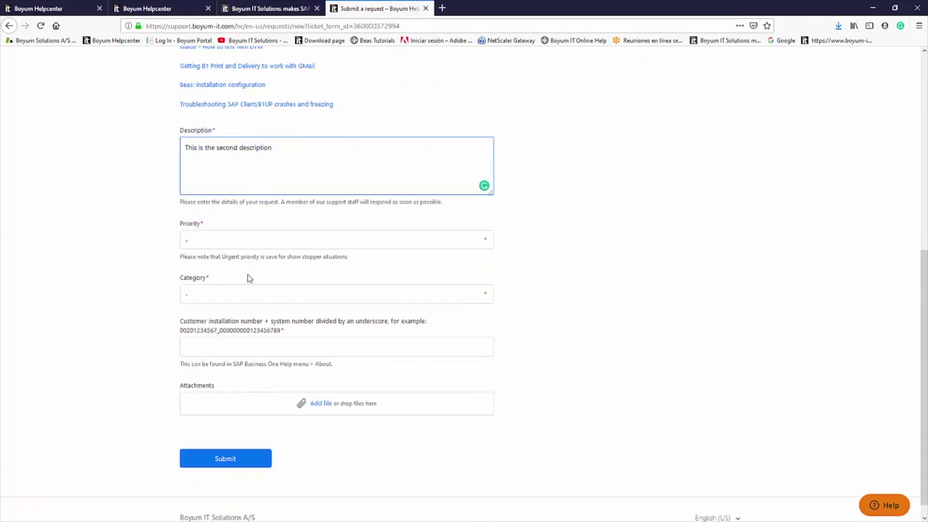
Set Priority Normal, Category Other, fill the example installation number, and submit the sales ticket
left_click(227, 241)
left_click(206, 262)
left_click(217, 294)
scroll(249, 328, "down", 3)
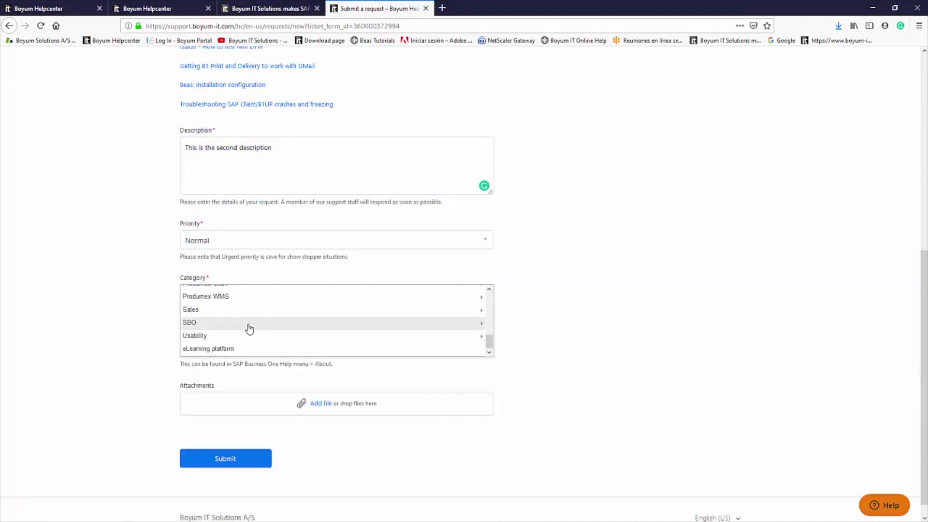
scroll(249, 328, "up", 6)
left_click(229, 332)
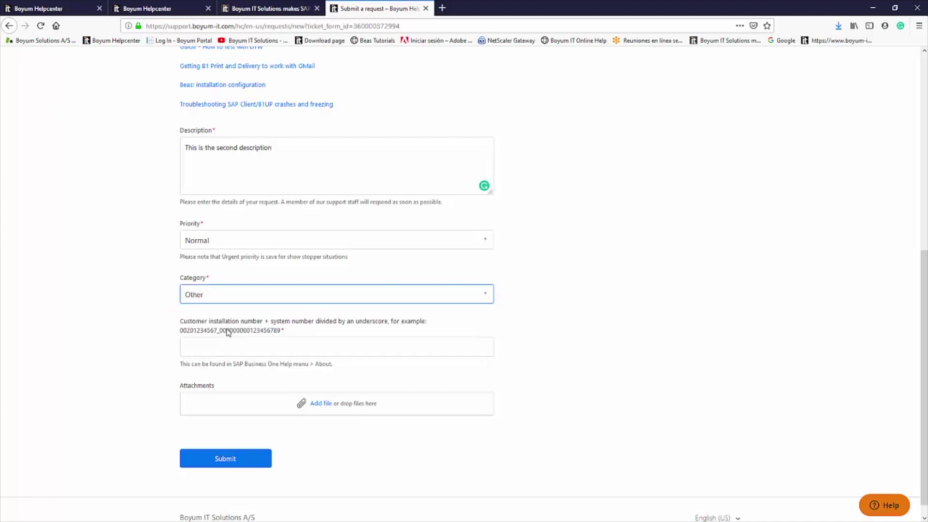
left_click(228, 332)
double_click(271, 331)
left_click_drag(251, 330, 338, 346)
left_click(511, 332)
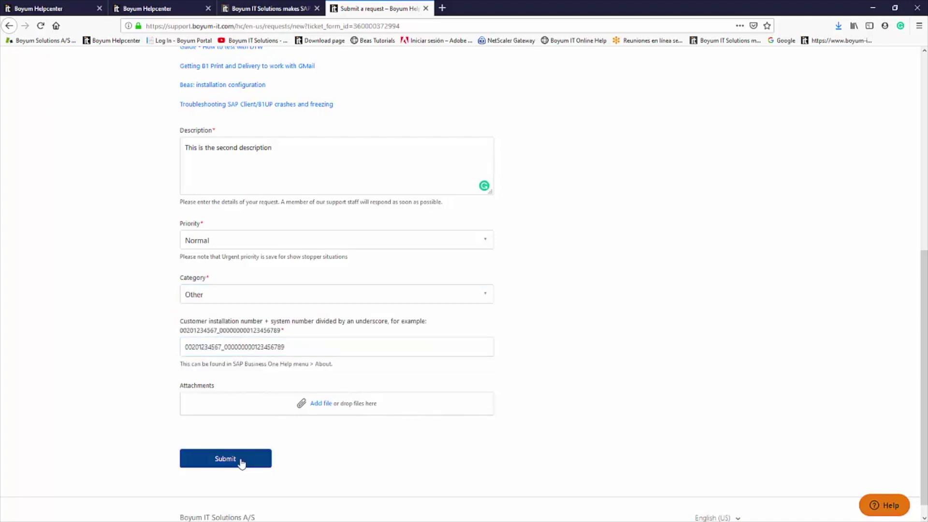
left_click(241, 461)
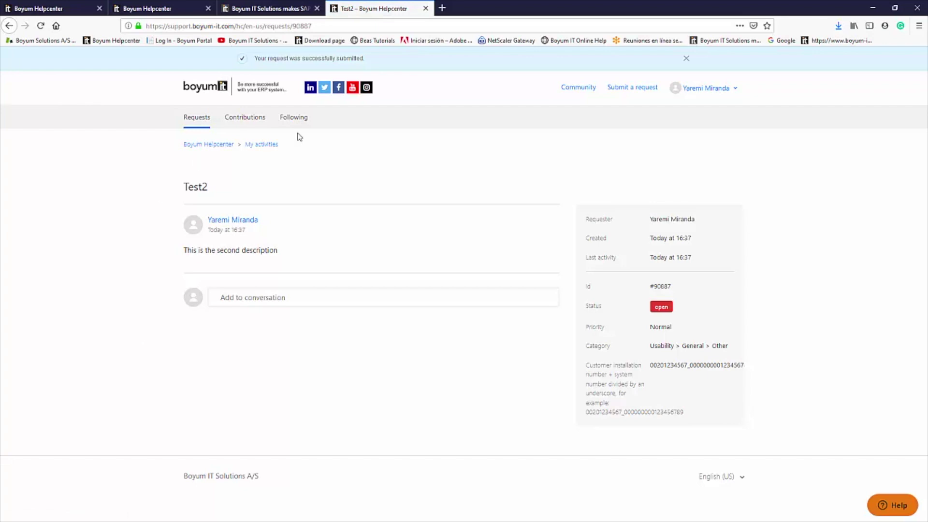
View both open tickets under My requests, then begin a Customization requests ticket
left_click(260, 149)
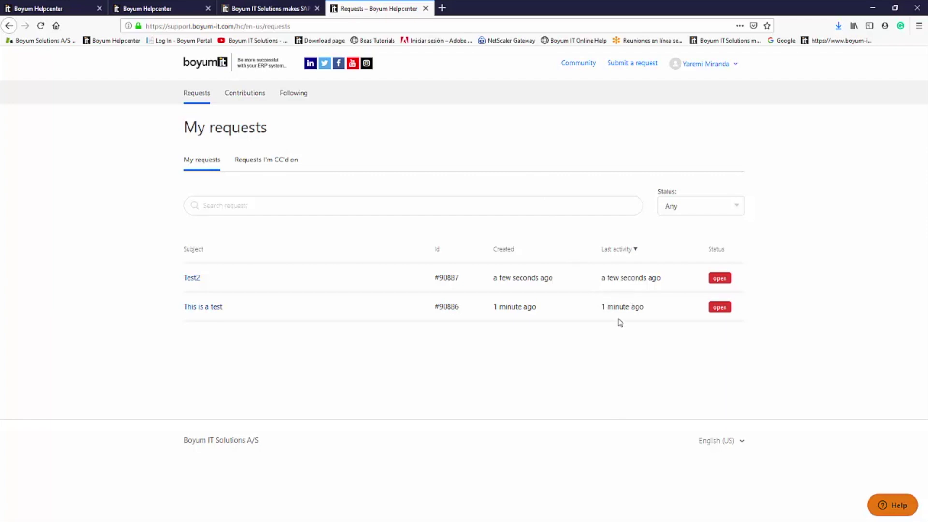
left_click(733, 207)
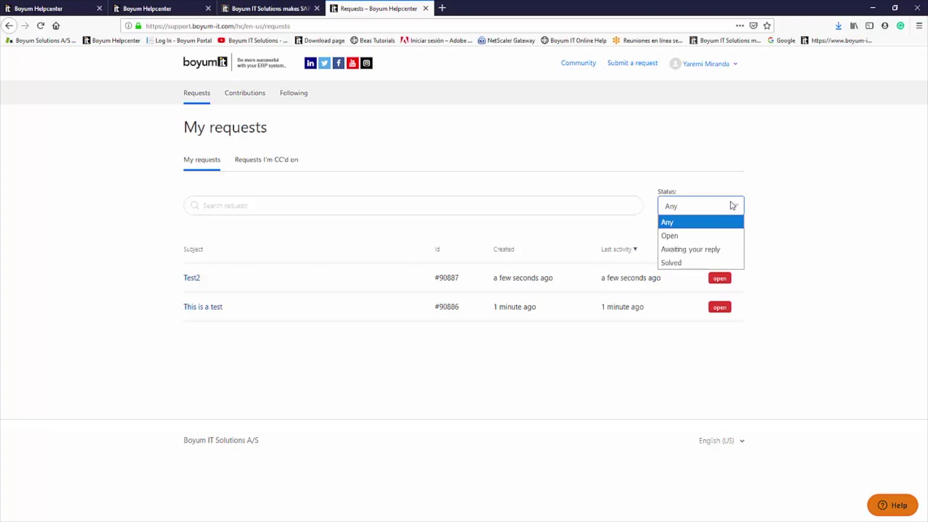
left_click(296, 224)
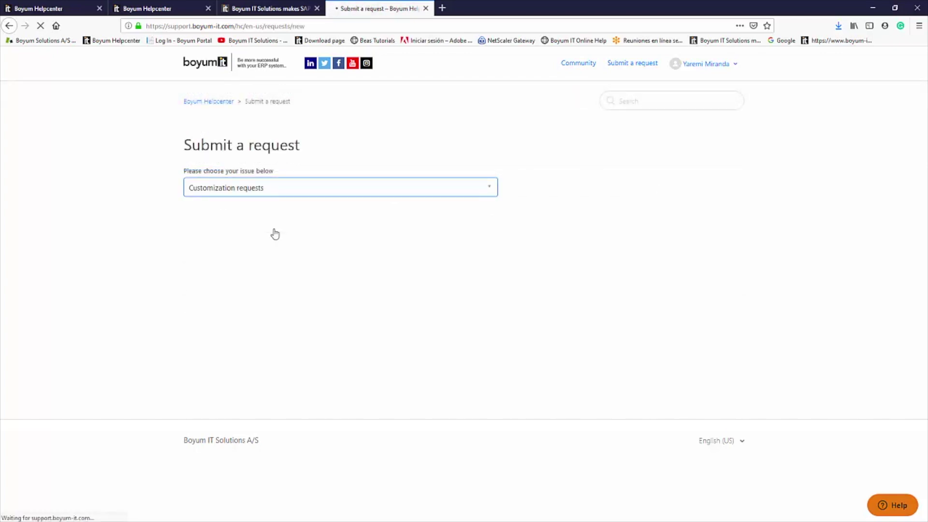
Pick 'Request for change in Existing process' from the Request type list
left_click(492, 230)
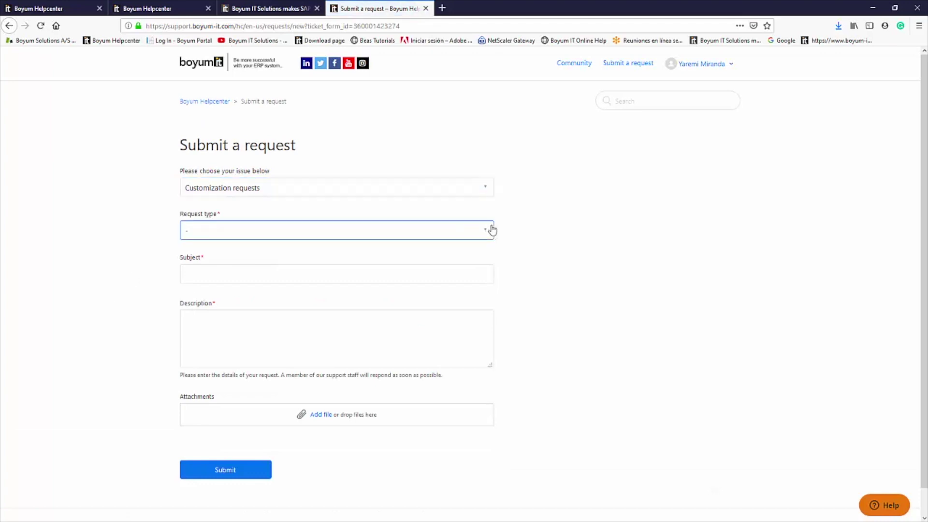
left_click(492, 230)
left_click_drag(490, 252, 491, 261)
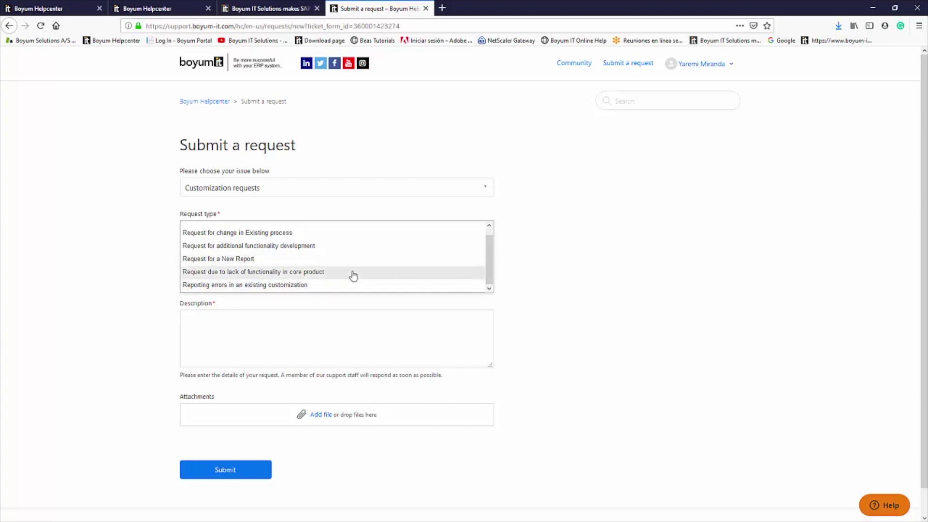
scroll(353, 266, "up", 1)
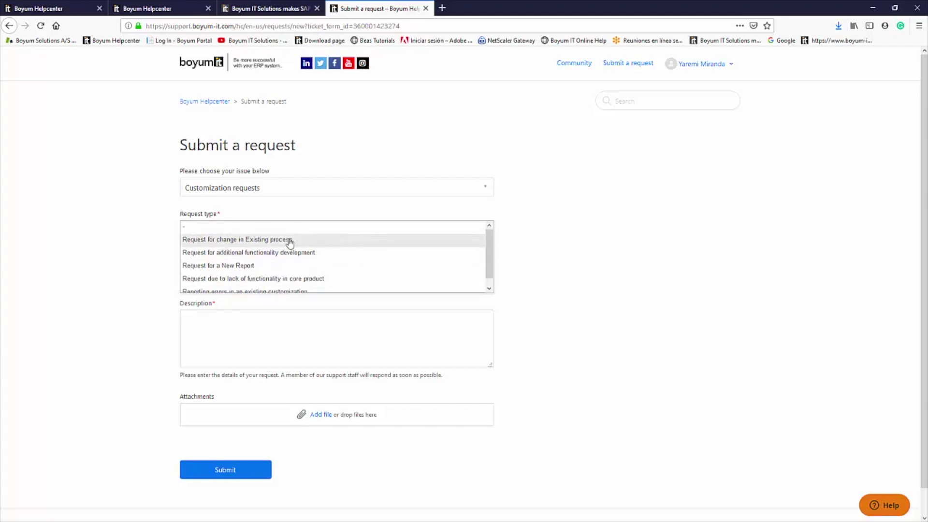
Choose Request for change in Existing process, set Normal priority, and paste the example installation number
left_click(328, 241)
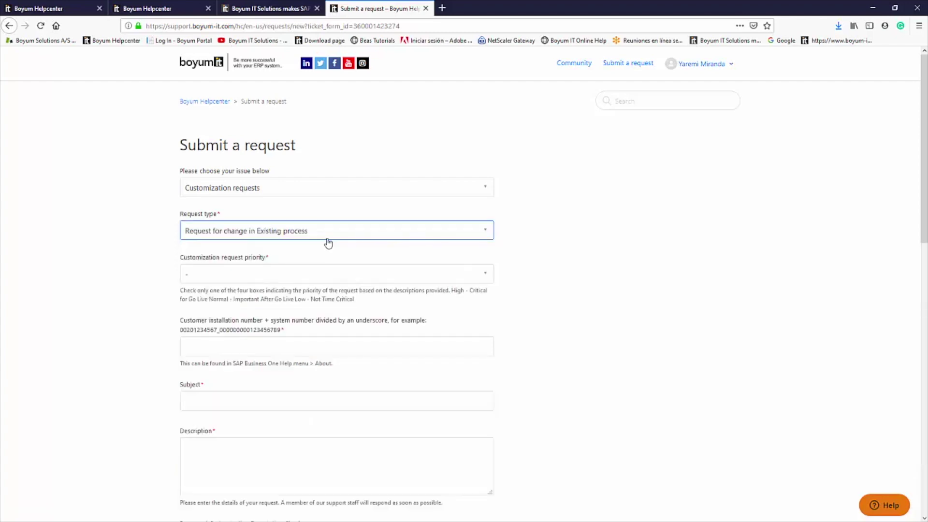
left_click(263, 275)
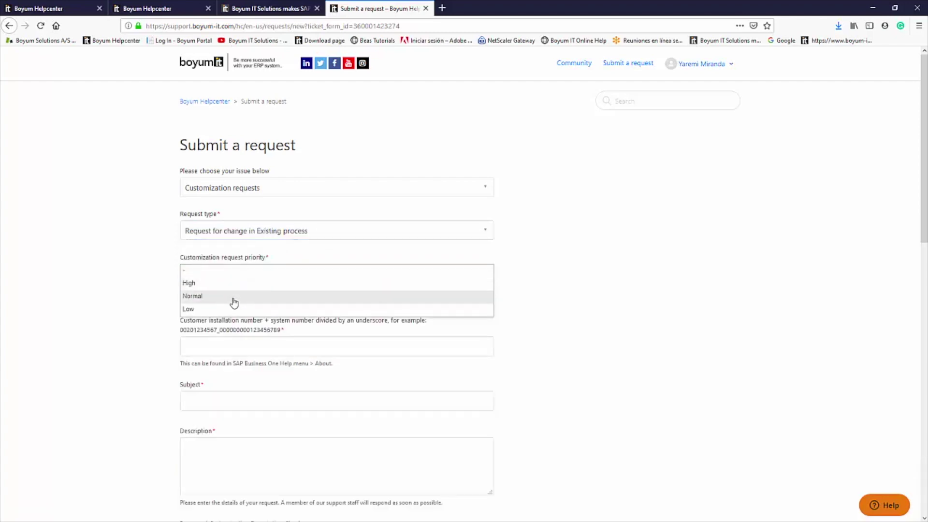
left_click(234, 296)
left_click_drag(279, 331, 179, 332)
key("ctrl+c")
left_click(245, 346)
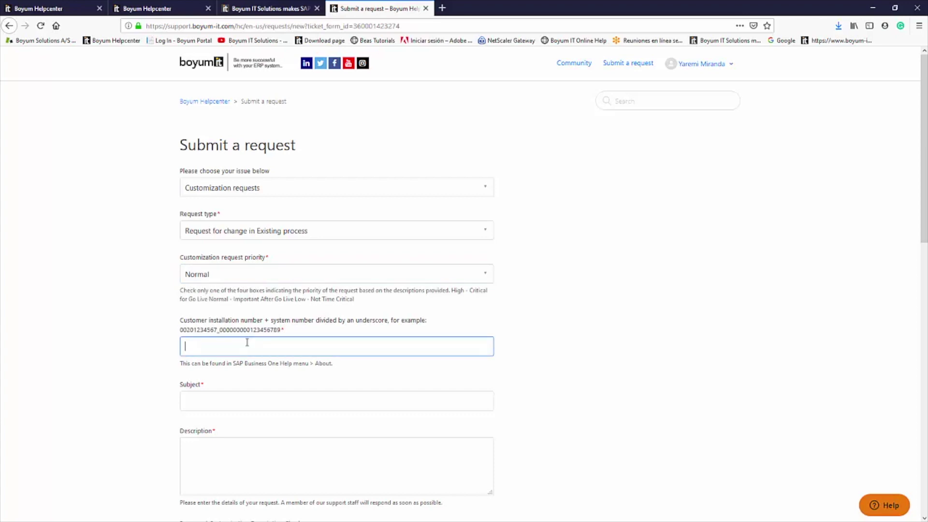
key("ctrl+v")
Enter subject 'Test3' and description 'Test description 3', then go to Proposed change impact
scroll(203, 333, "down", 2)
left_click(205, 300)
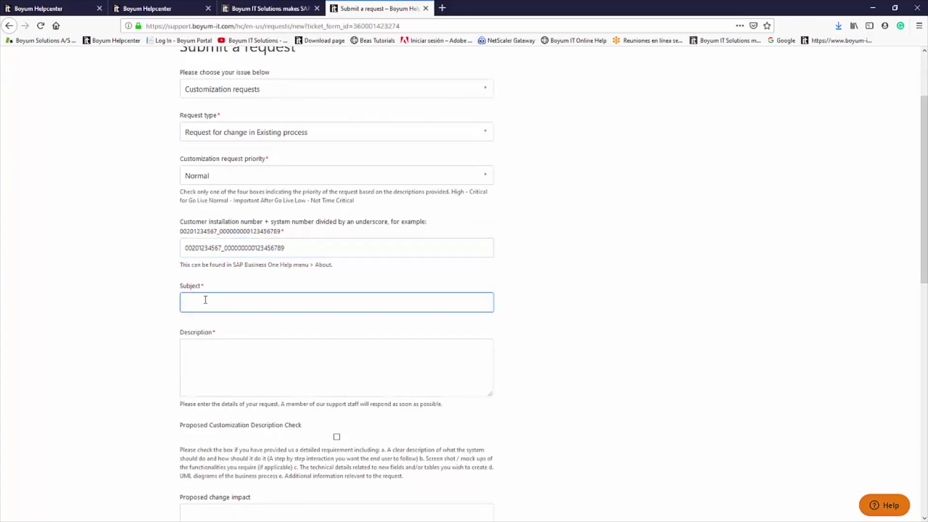
type("Test")
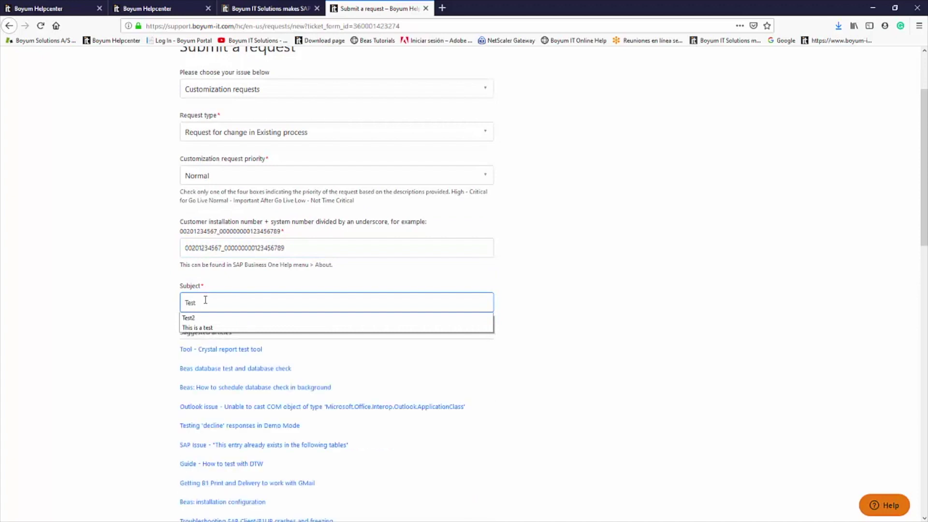
type("3")
left_click(148, 317)
scroll(145, 316, "down", 5)
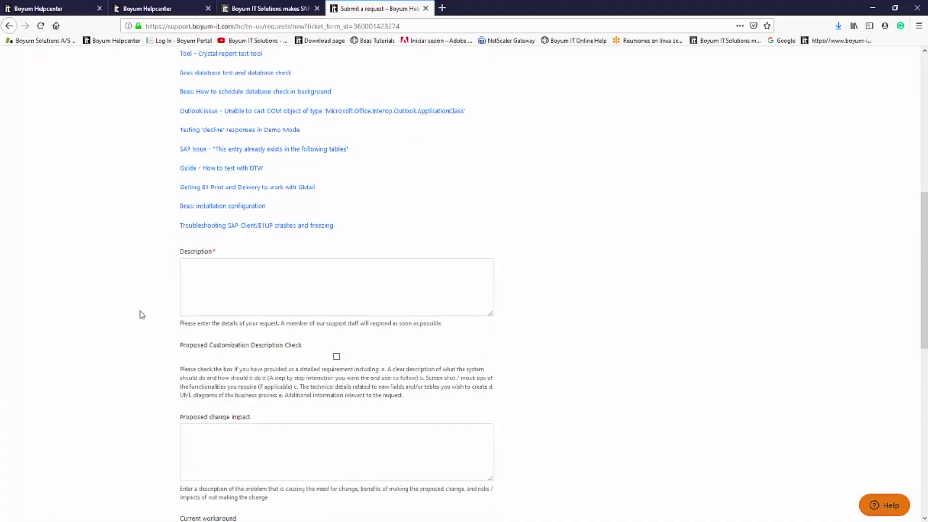
left_click(221, 277)
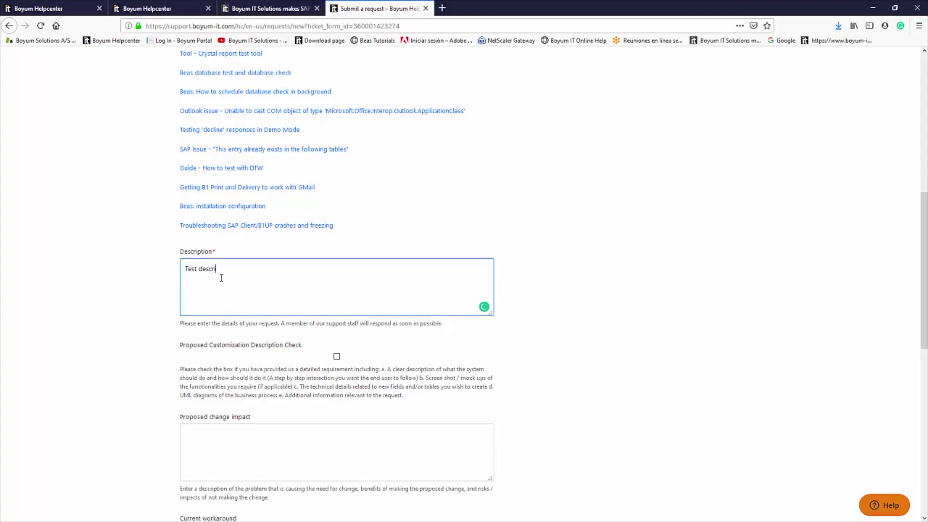
scroll(128, 296, "down", 3)
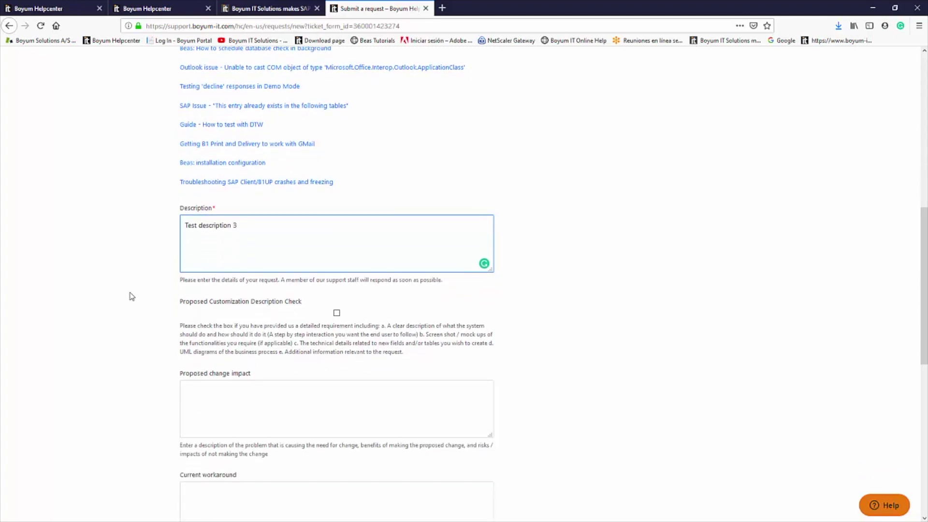
left_click(227, 331)
scroll(60, 299, "down", 4)
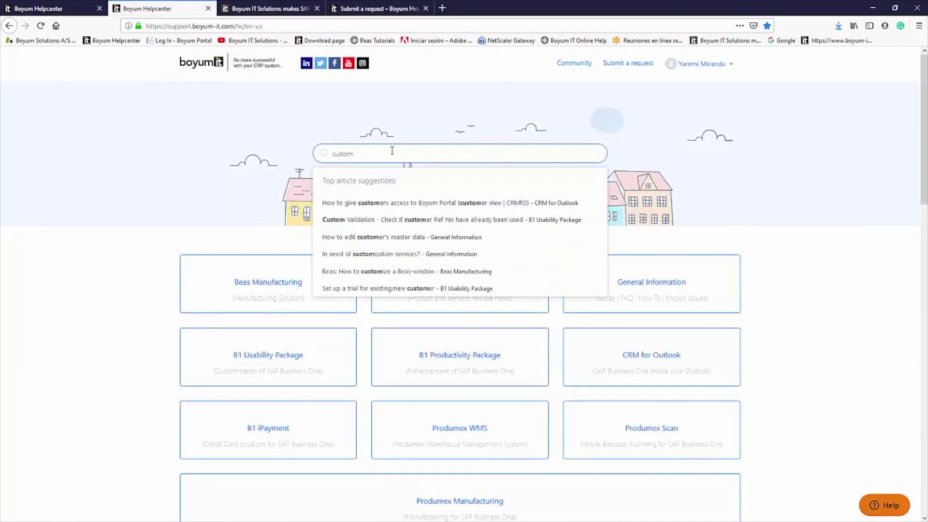
Open the 'In need of customization services?' article and scroll to the Customization Request Template_v2.docx download
left_click(380, 254)
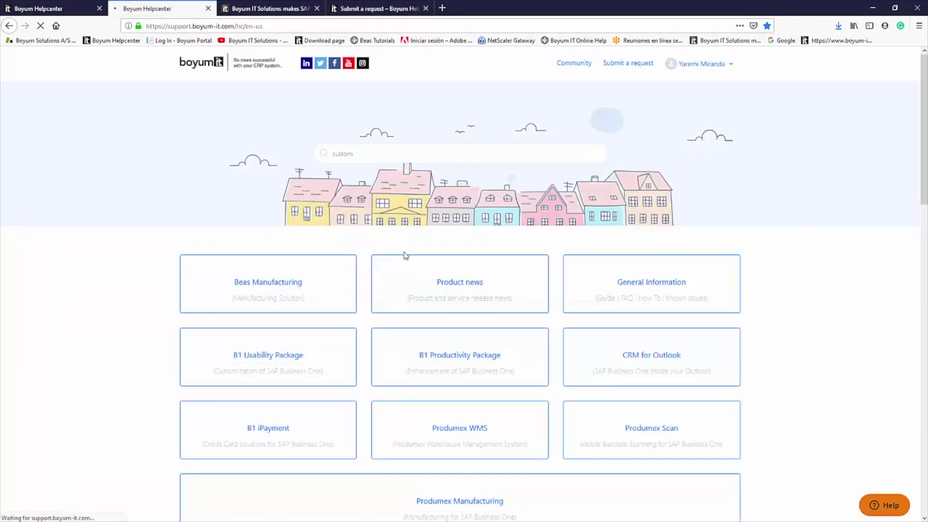
scroll(800, 239, "down", 20)
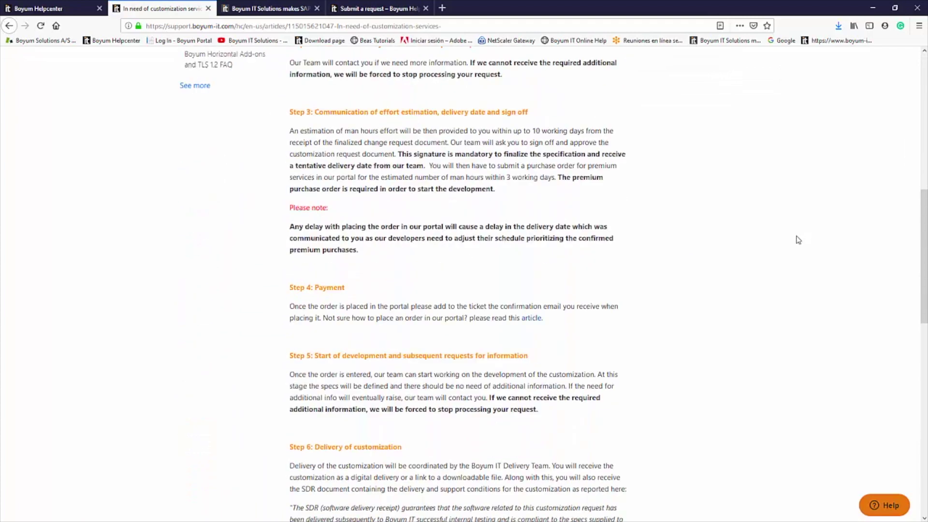
scroll(798, 240, "down", 2)
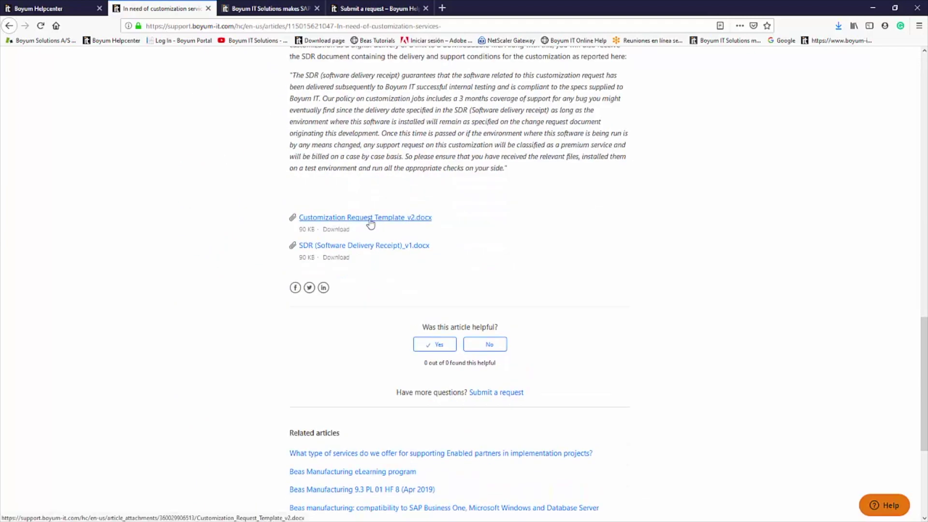